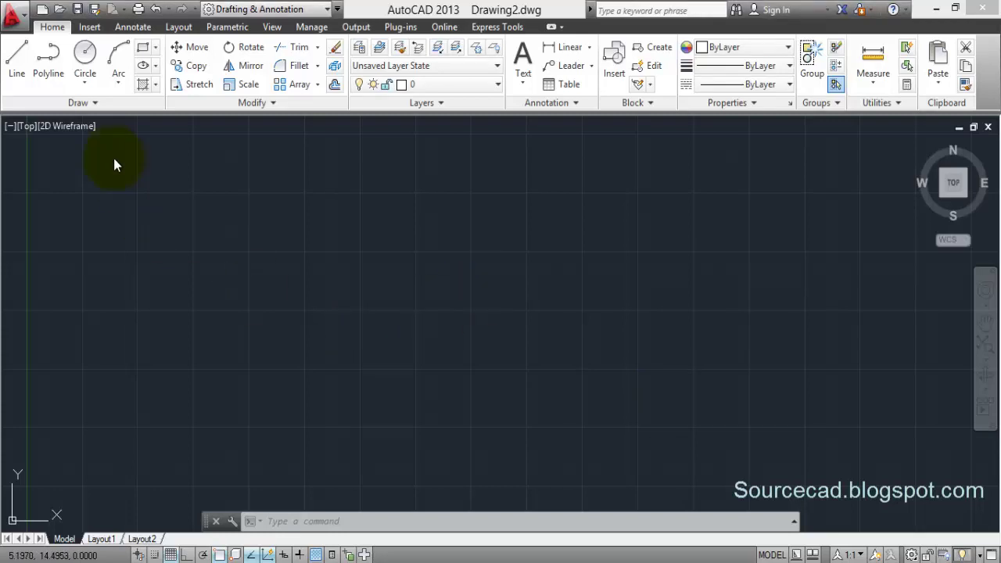
- Draw a straight horizontal line across the upper drawing area
left_click(17, 64)
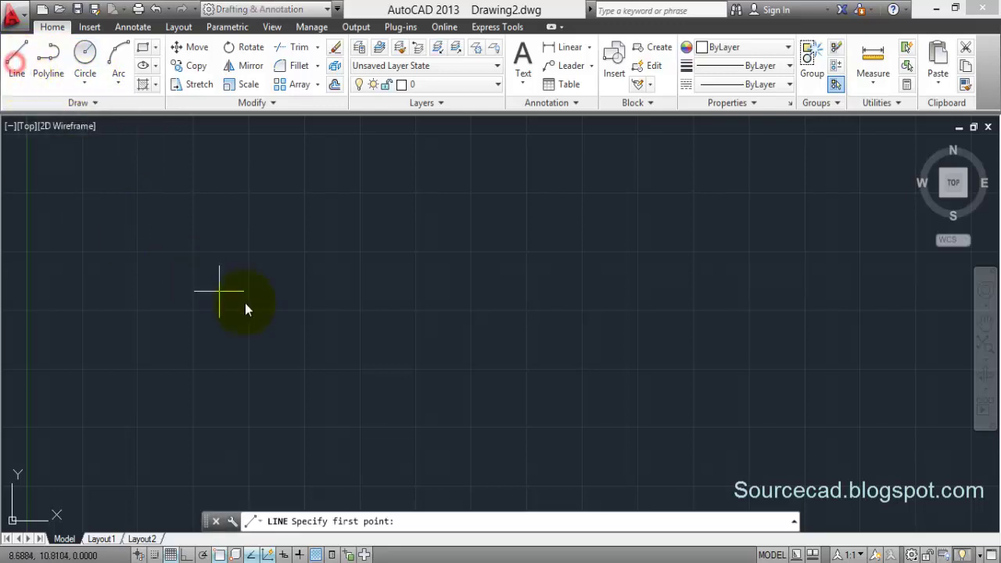
left_click(249, 287)
left_click(650, 288)
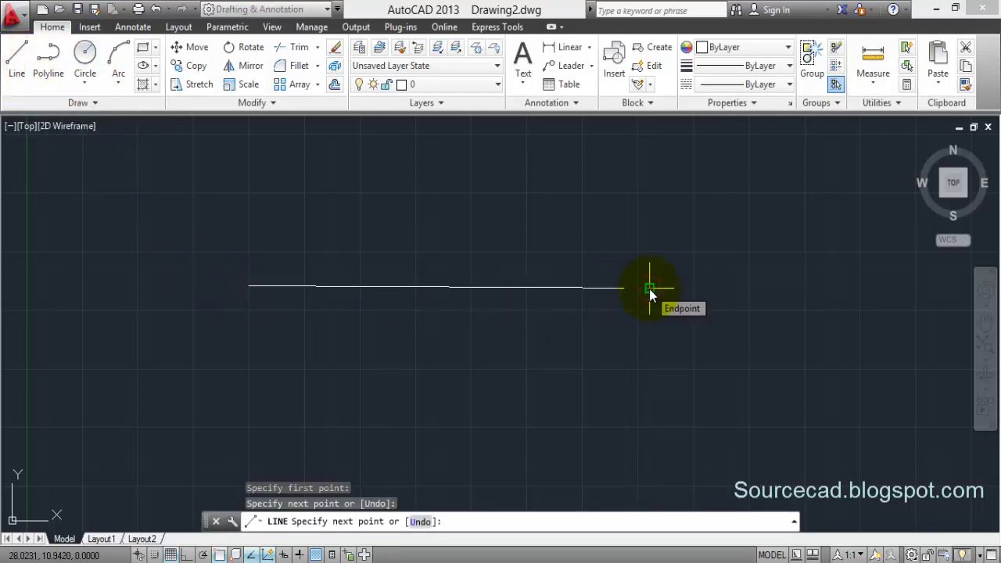
key("Return")
- Draw a 3-point arc sagging below the line
left_click(118, 56)
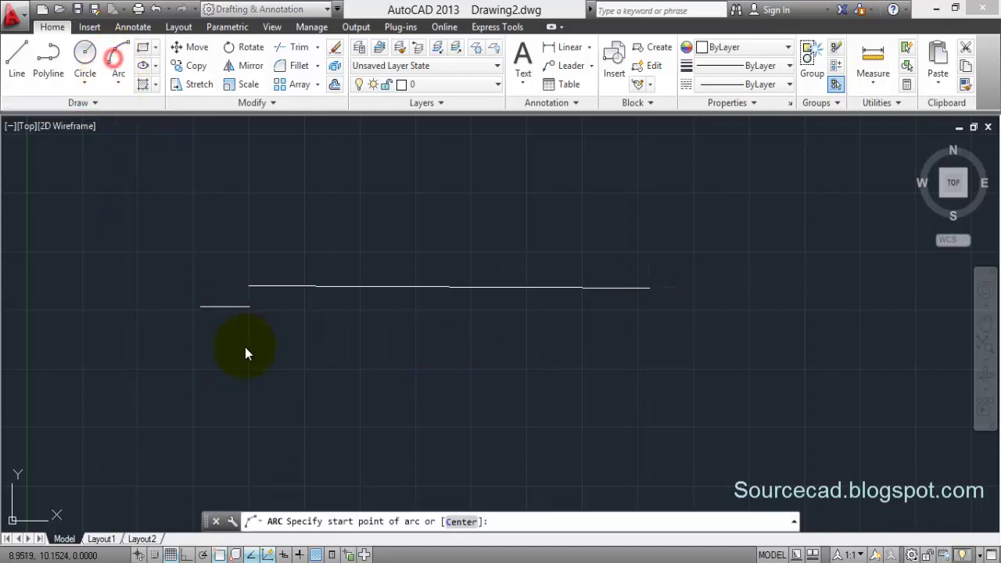
left_click(288, 349)
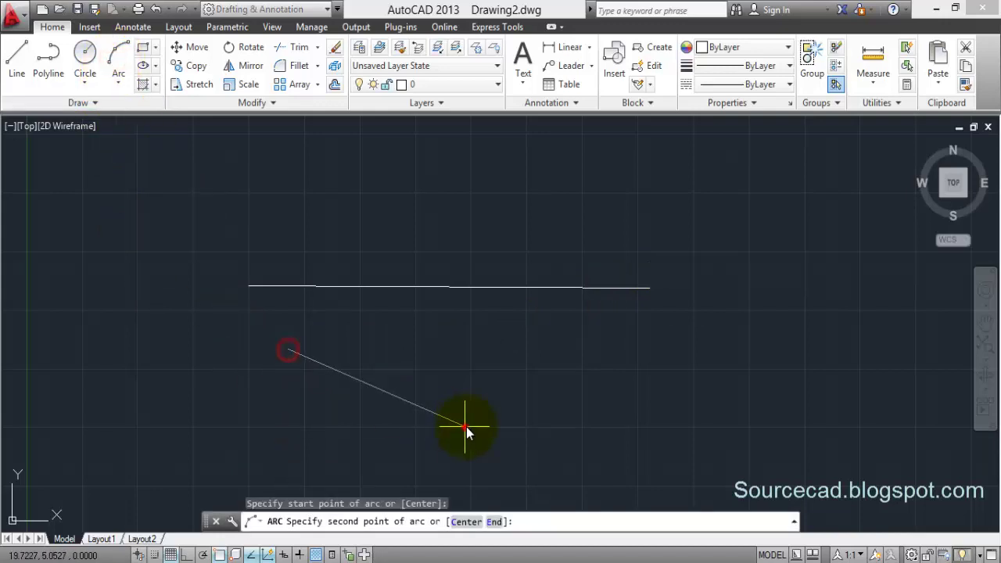
left_click(463, 426)
left_click(661, 353)
- Draw a four-point wavy spline beneath the arc, with a crest and a trough
middle_click_drag(556, 352, 543, 224)
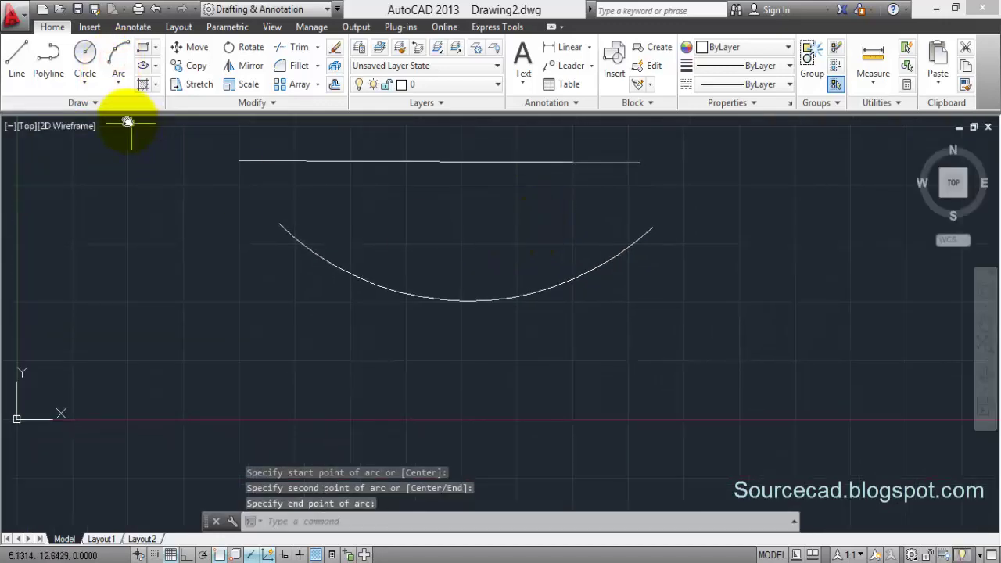
left_click(102, 104)
left_click(28, 122)
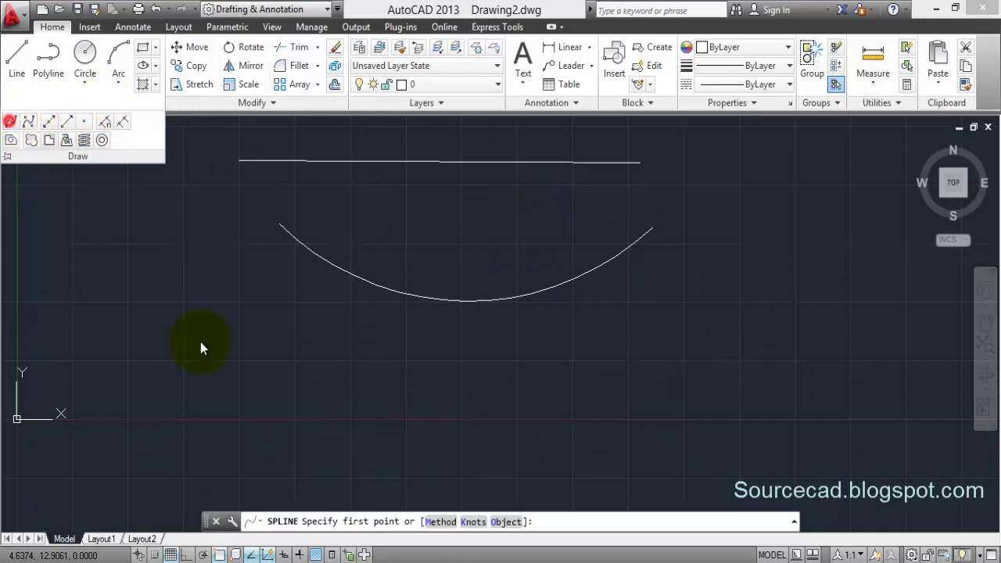
left_click(292, 420)
left_click(405, 349)
left_click(609, 446)
left_click(834, 359)
key("Return")
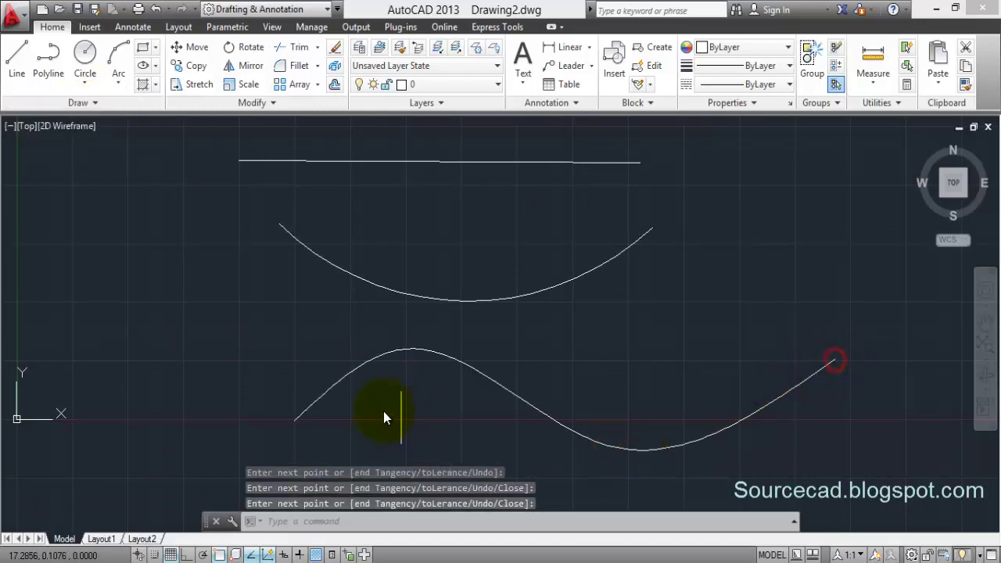
middle_click_drag(454, 288, 458, 298)
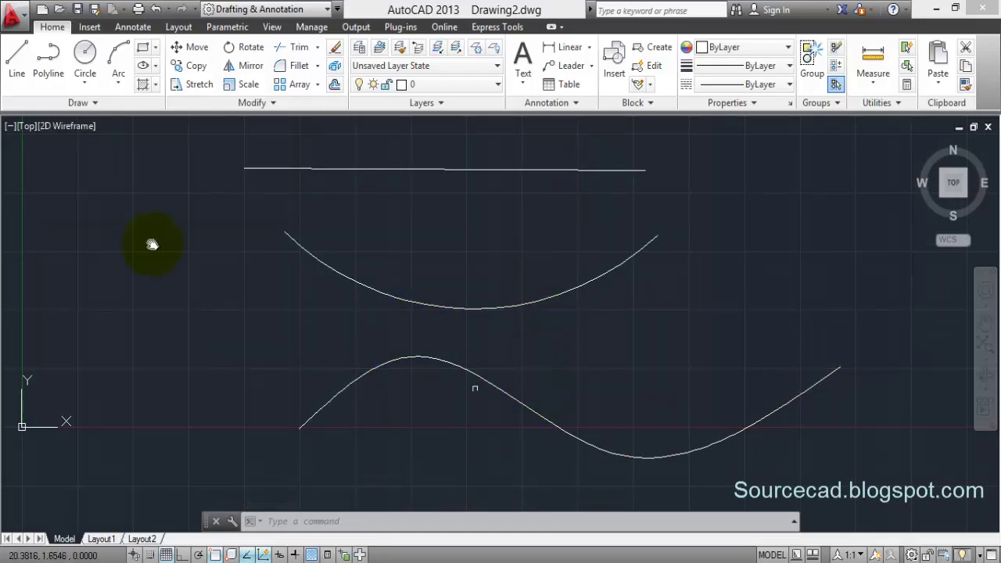
- Divide the lower wavy spline into 6 equal parts with Divide, placing point objects
left_click(88, 106)
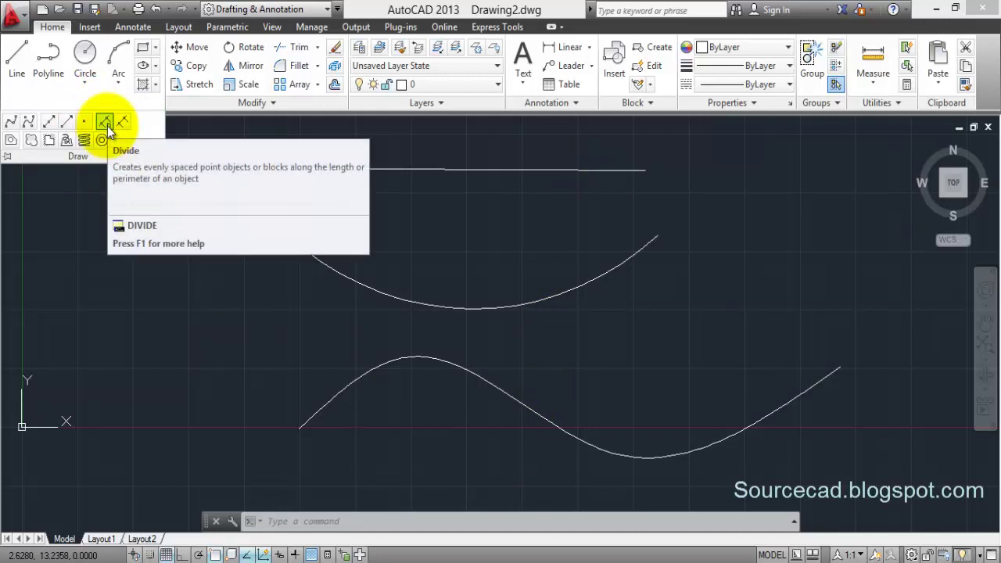
left_click(106, 125)
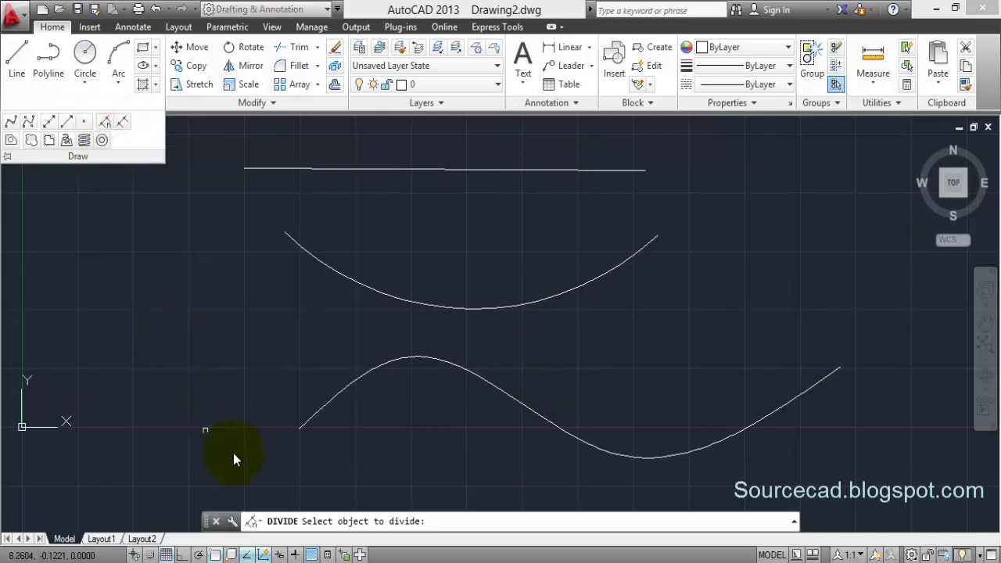
left_click(392, 370)
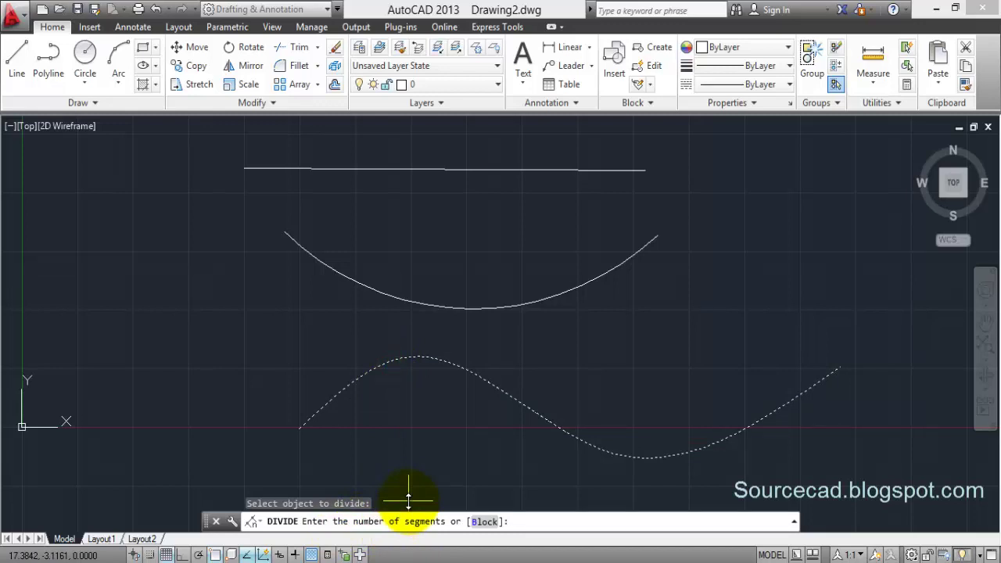
type("6")
key("Return")
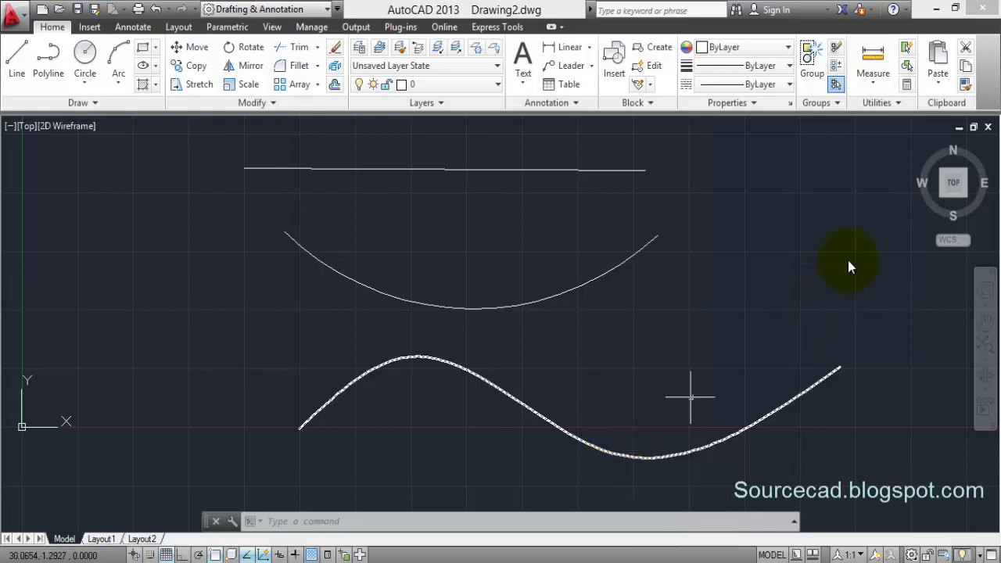
- Set the point style to the X marker so the spline's division points appear as crosses
left_click(900, 104)
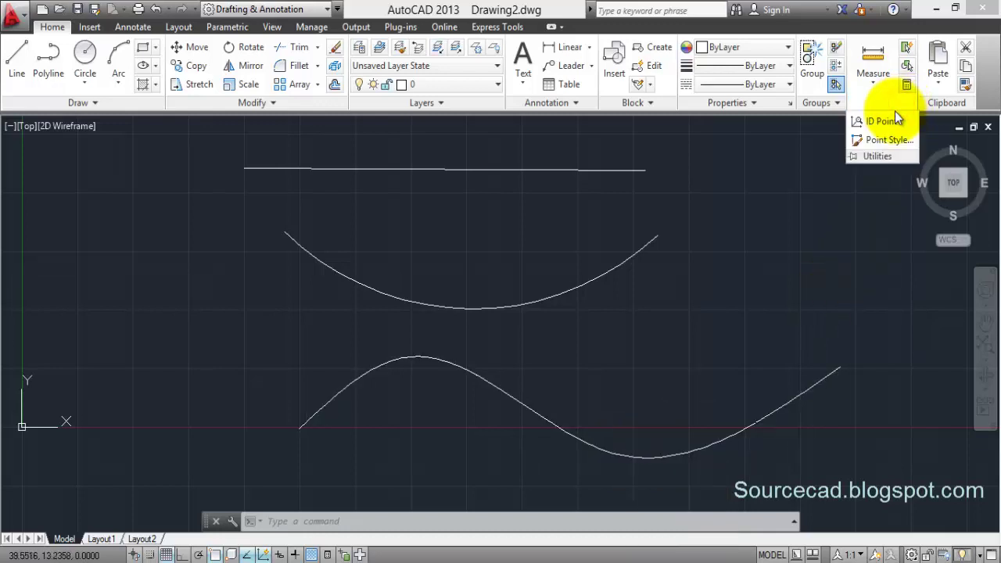
left_click(891, 142)
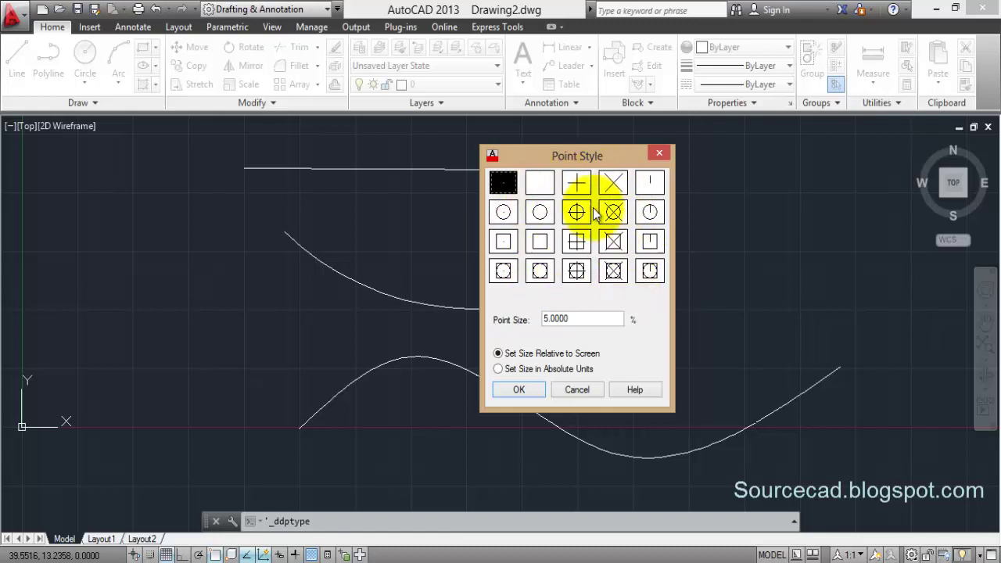
left_click(621, 181)
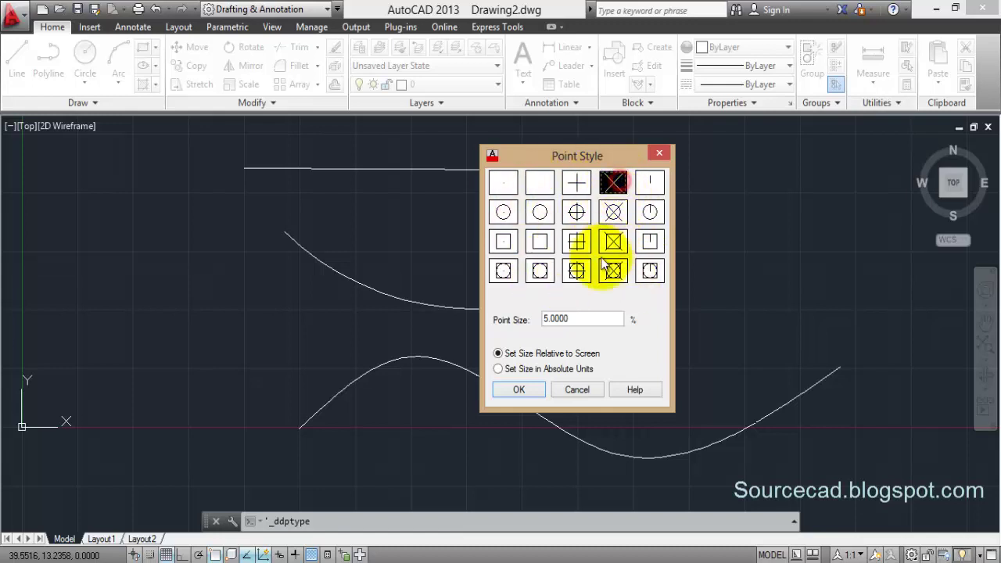
left_click(531, 387)
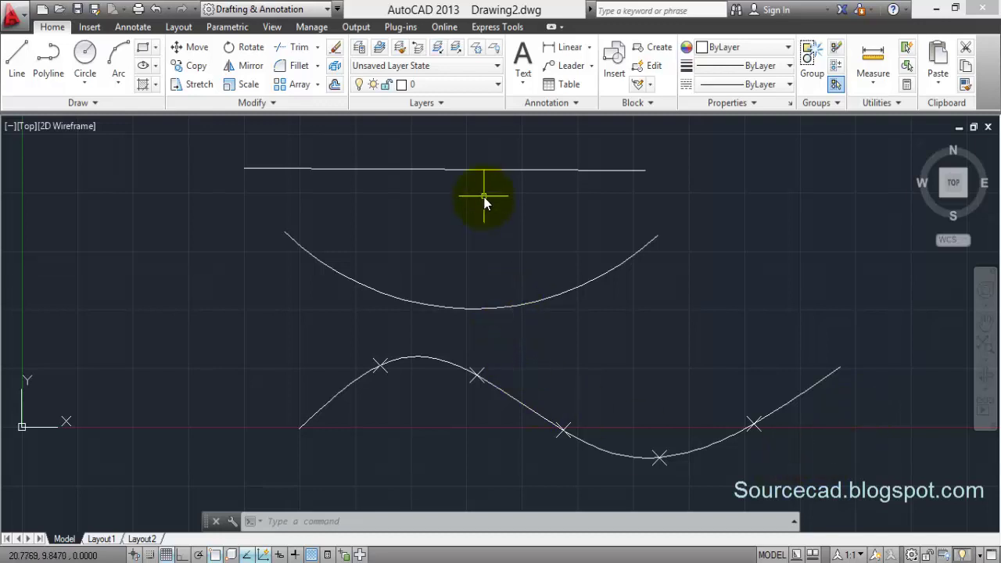
- Divide the top horizontal line into 6 segments, adding five X division points
left_click(75, 102)
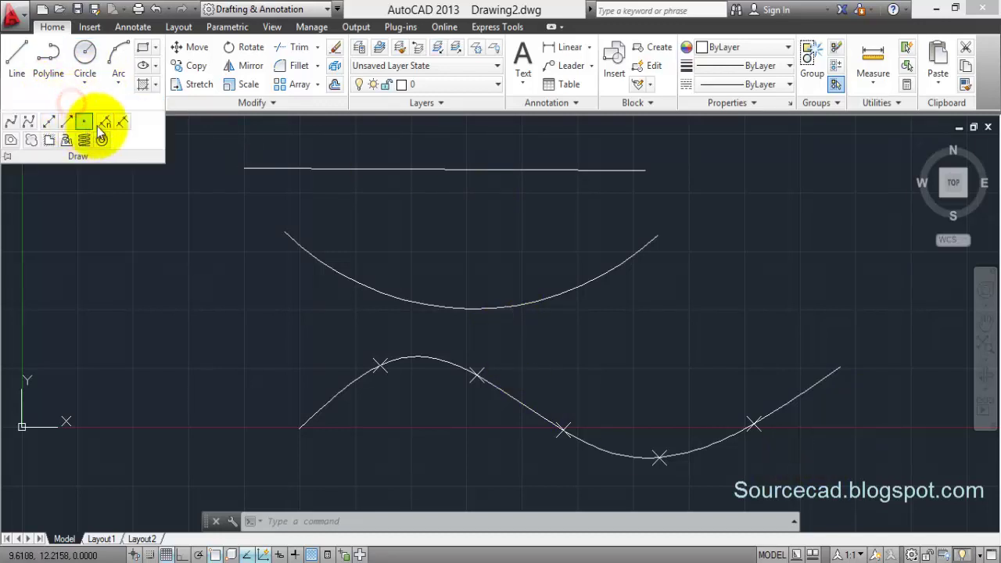
left_click(107, 122)
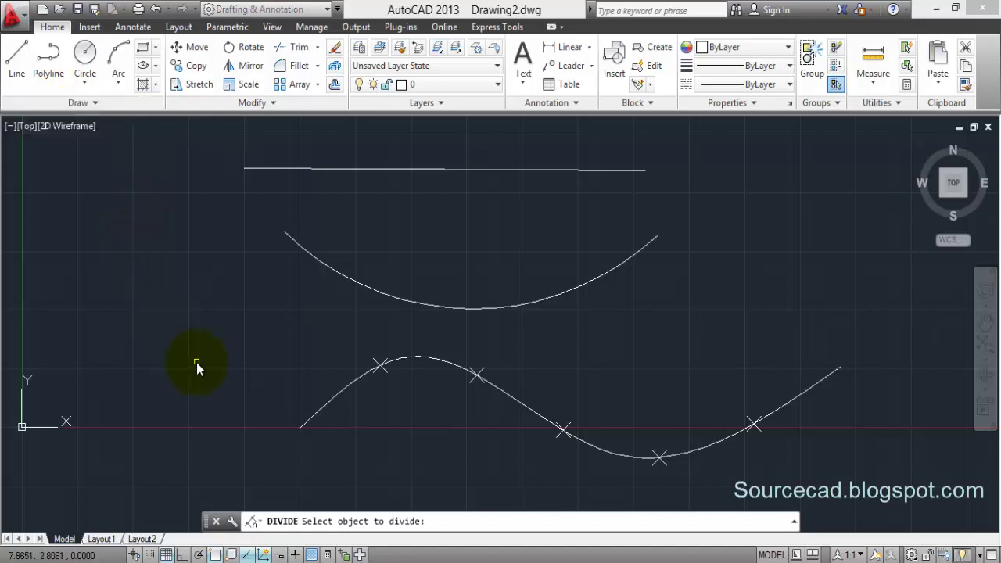
left_click(407, 170)
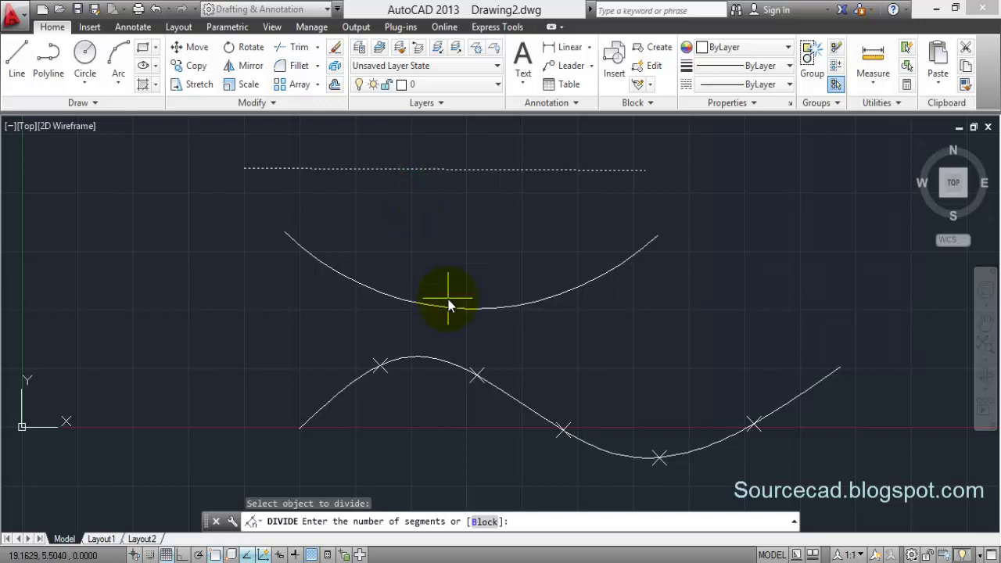
type("6")
key("Return")
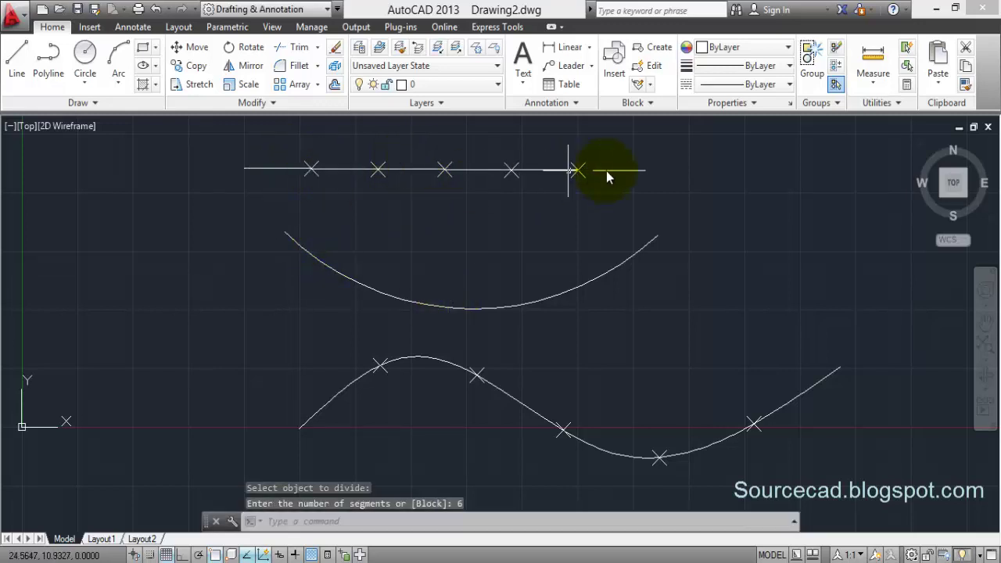
mouse_move(615, 177)
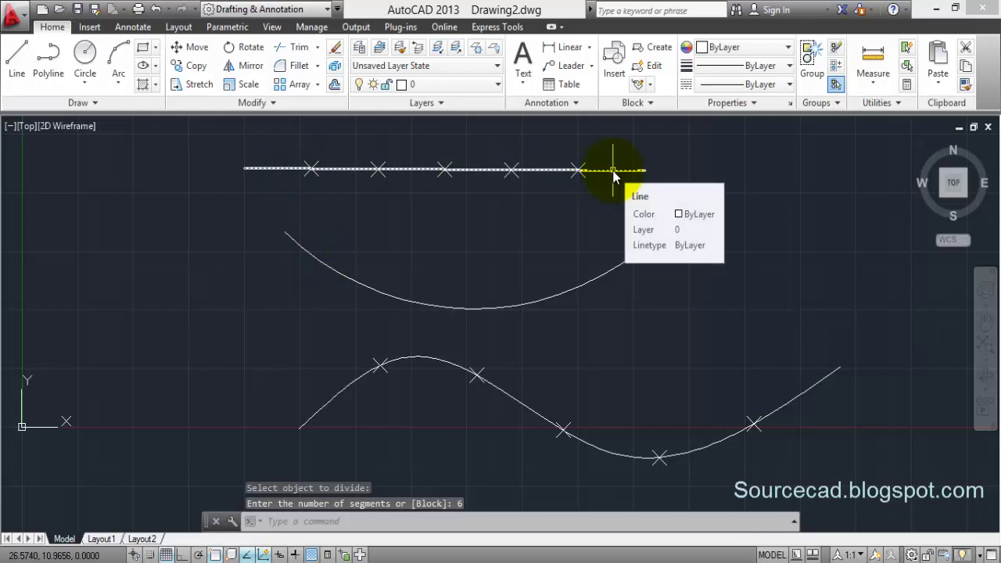
- Window-select and erase the five X markers on the line, then the five on the spline
left_click(289, 145)
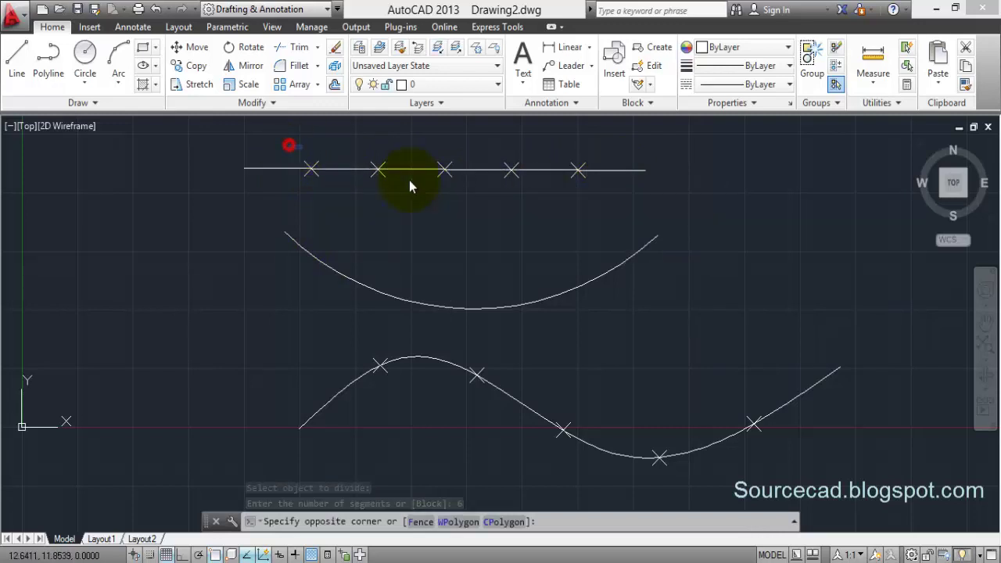
left_click(604, 195)
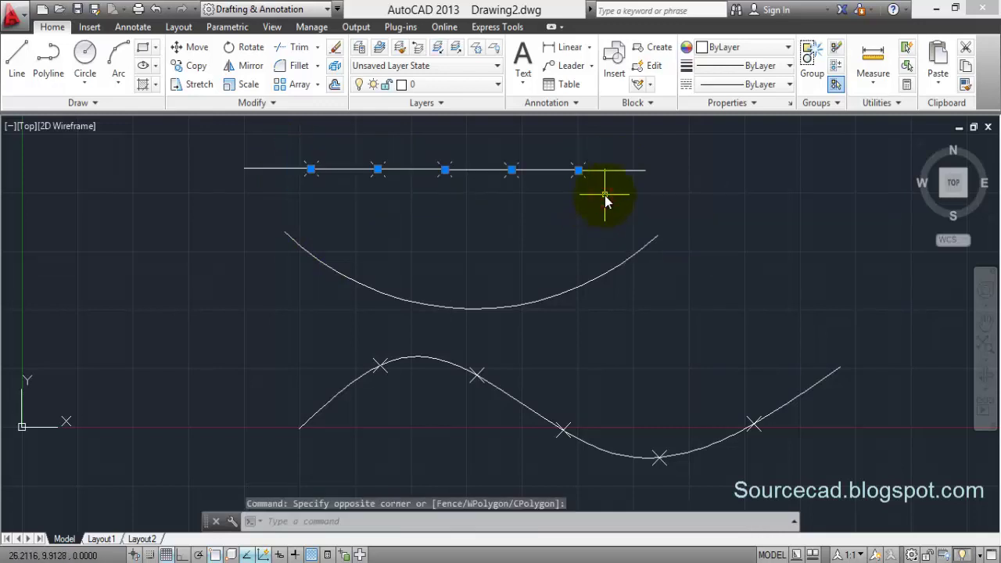
key("Delete")
left_click(369, 337)
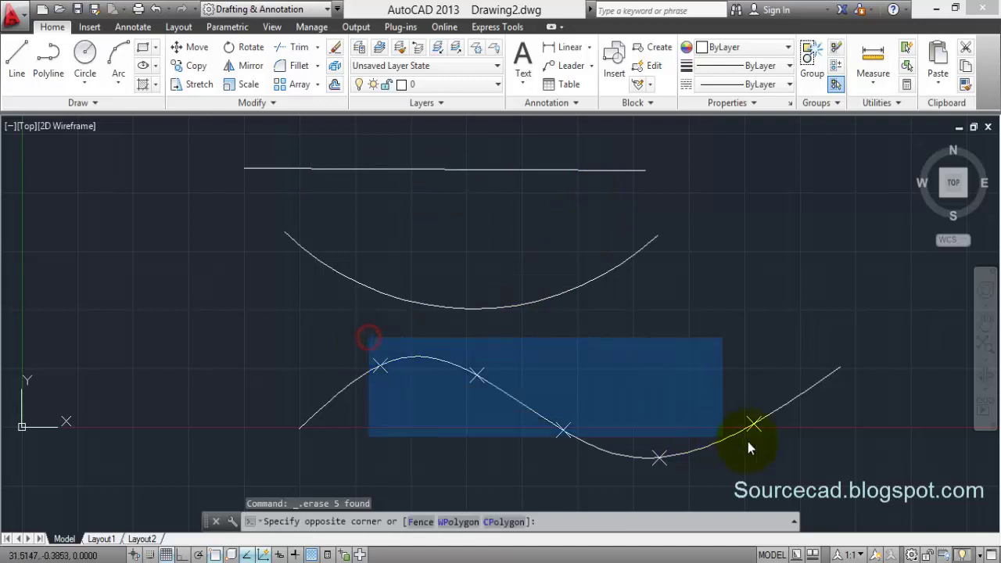
left_click(813, 477)
key("Delete")
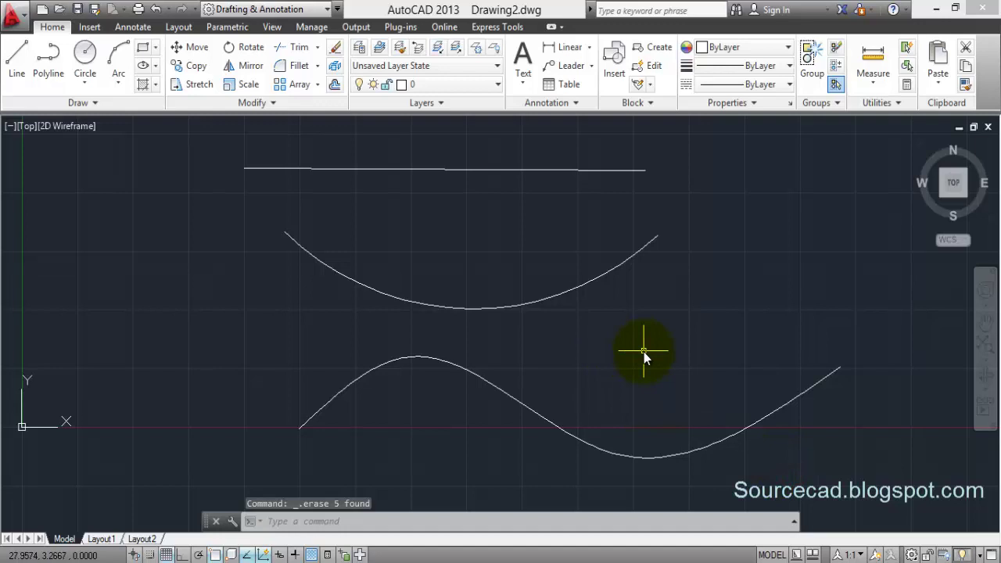
left_click(105, 104)
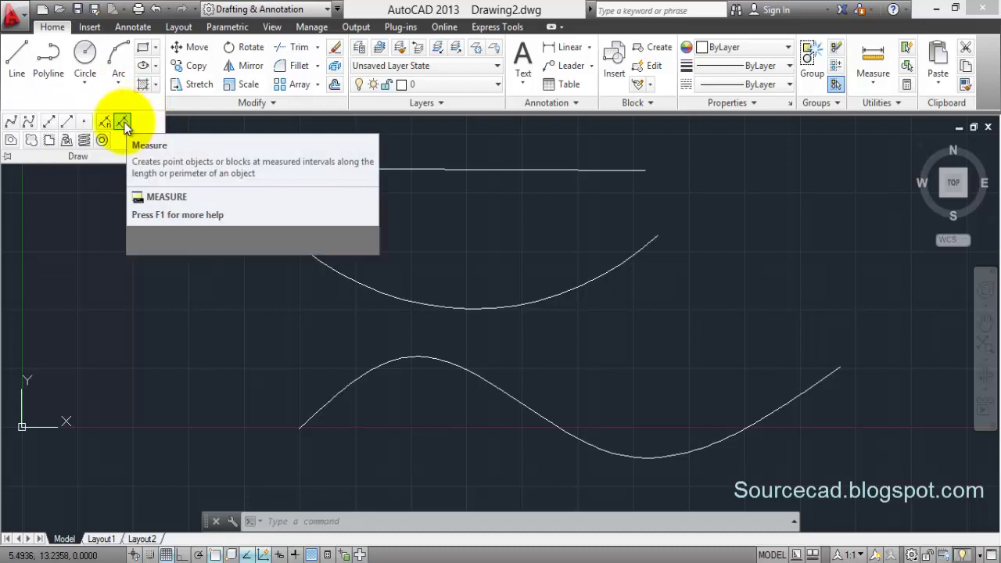
- Measure the arc at 3-unit intervals with X points, zooming in and out to check
left_click(124, 121)
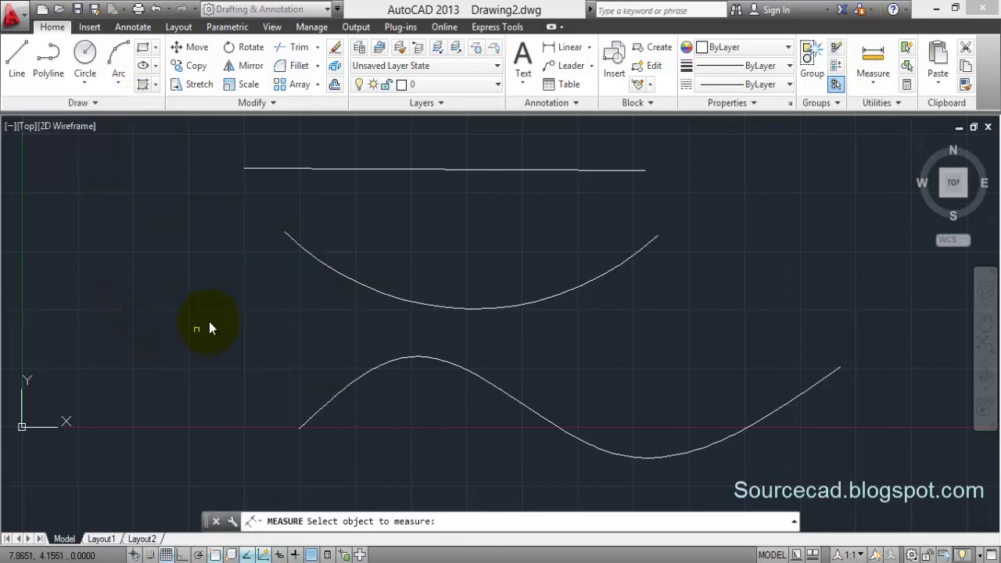
left_click(314, 257)
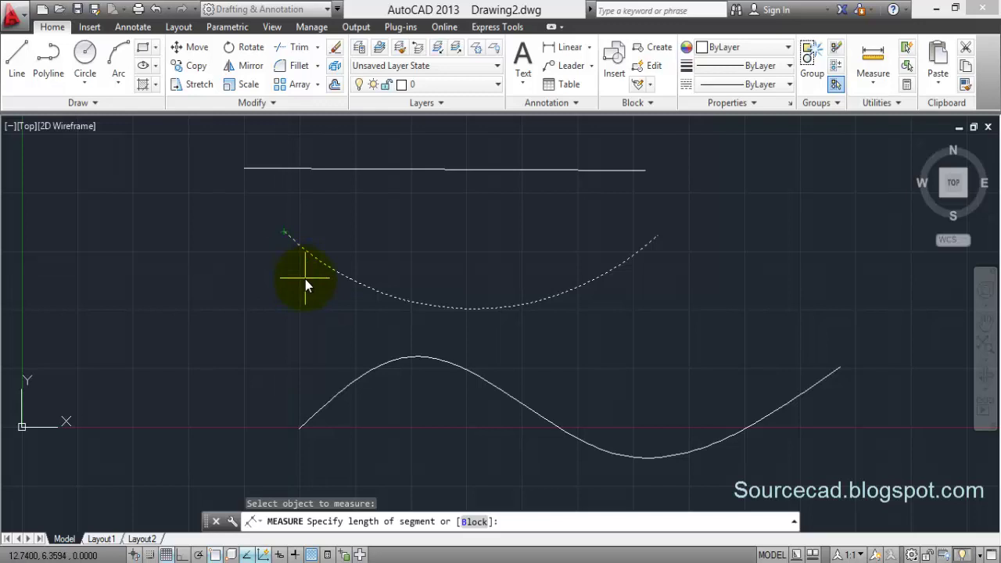
type("3")
key("Return")
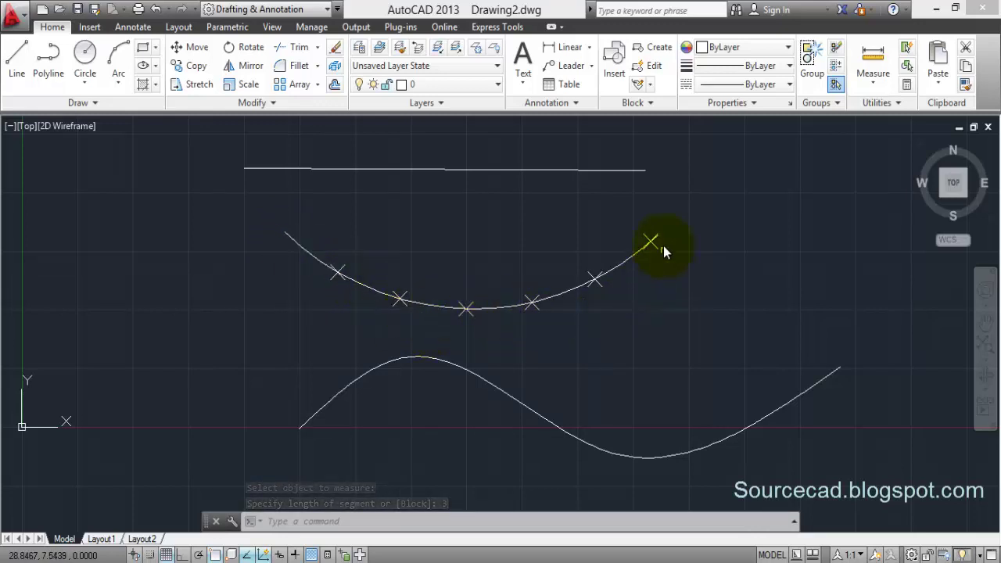
scroll(659, 237, "up", 5)
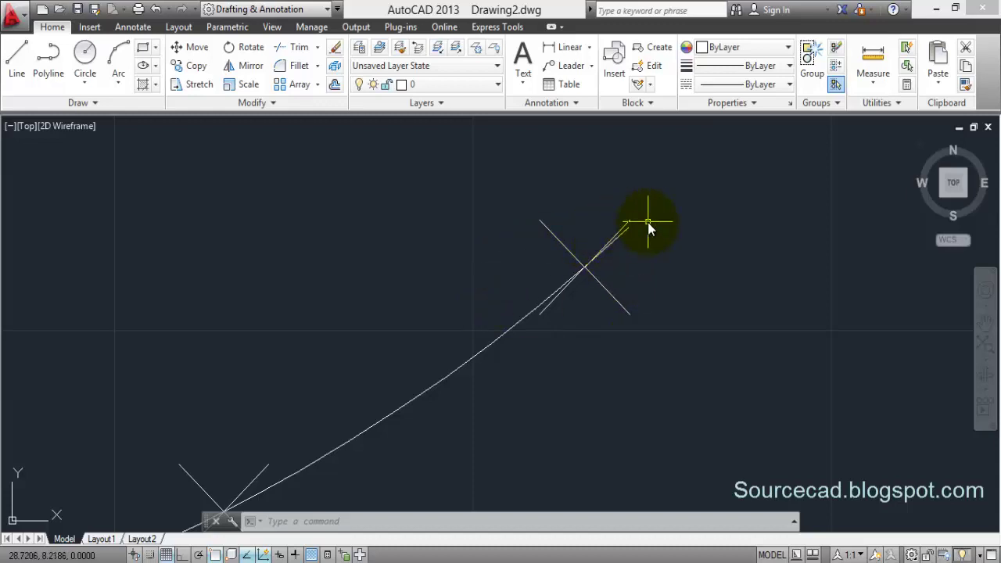
scroll(646, 223, "down", 3)
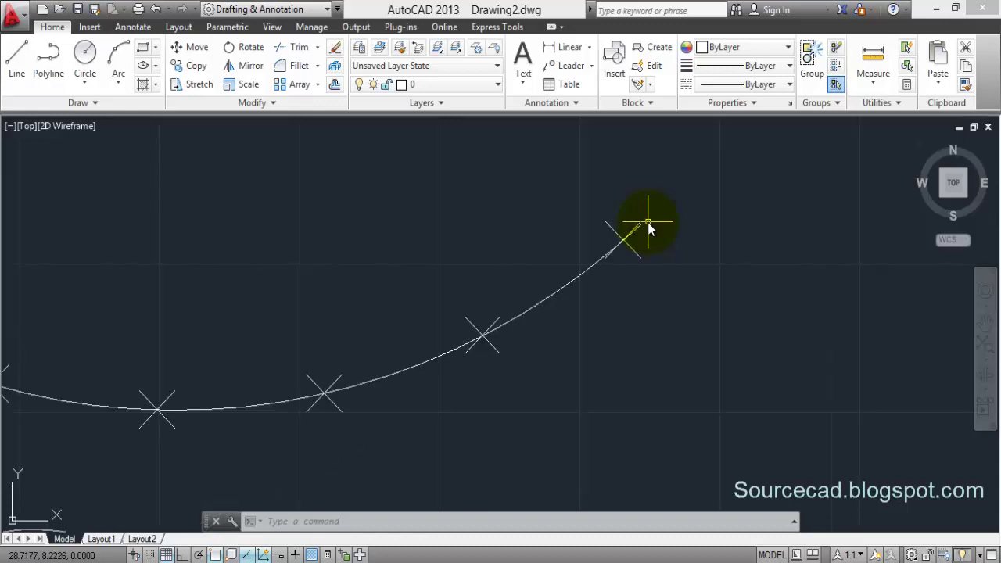
scroll(644, 224, "down", 5)
- Measure the top line at 2.4-unit spacing, placing seven X points along it
middle_click_drag(409, 230, 411, 272)
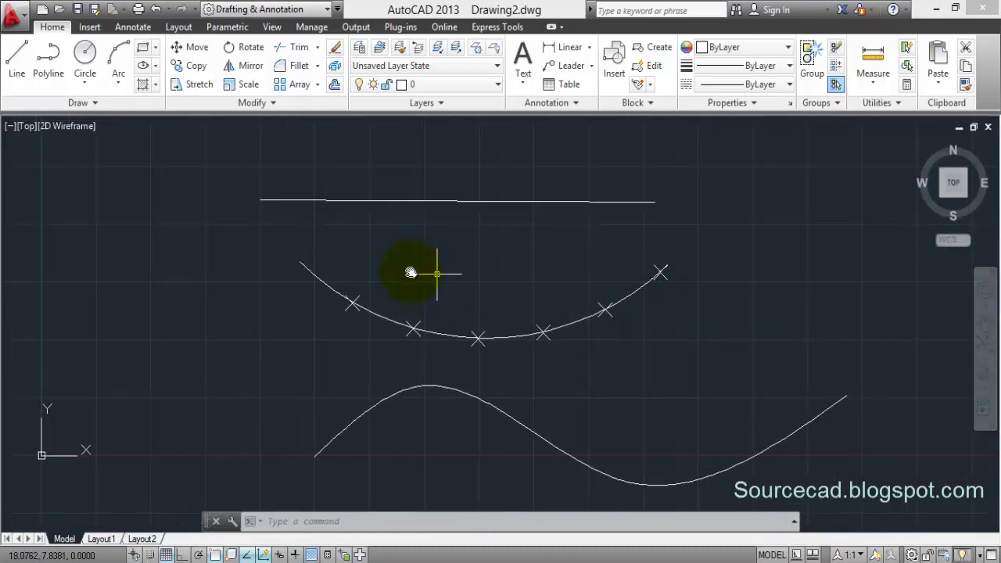
left_click(106, 105)
left_click(125, 127)
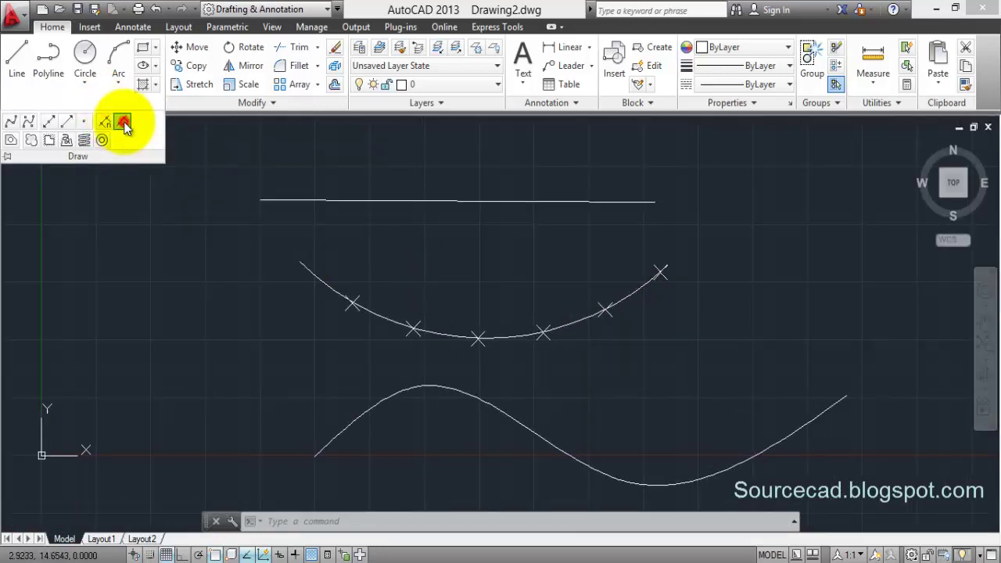
left_click(384, 202)
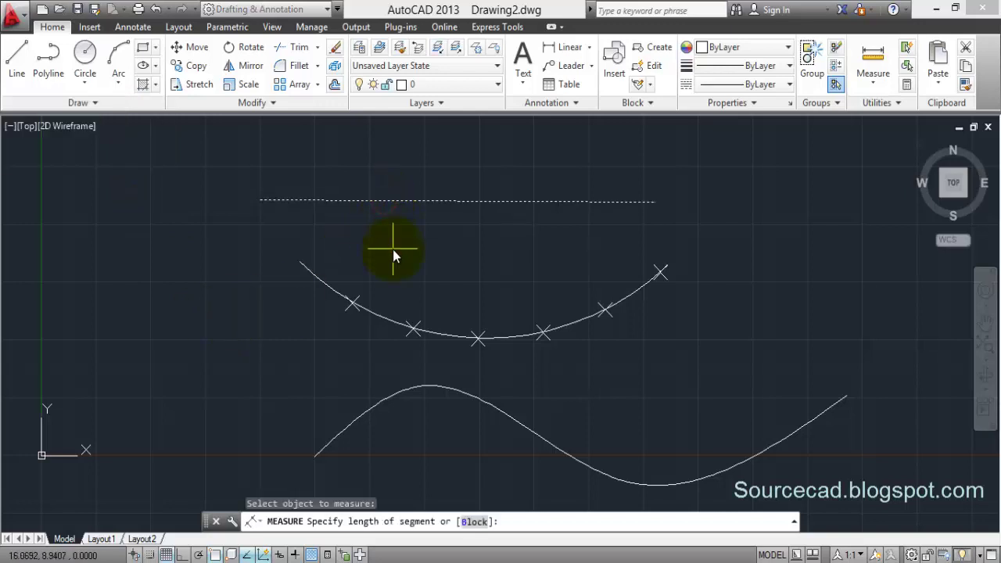
type("2.4")
key("Return")
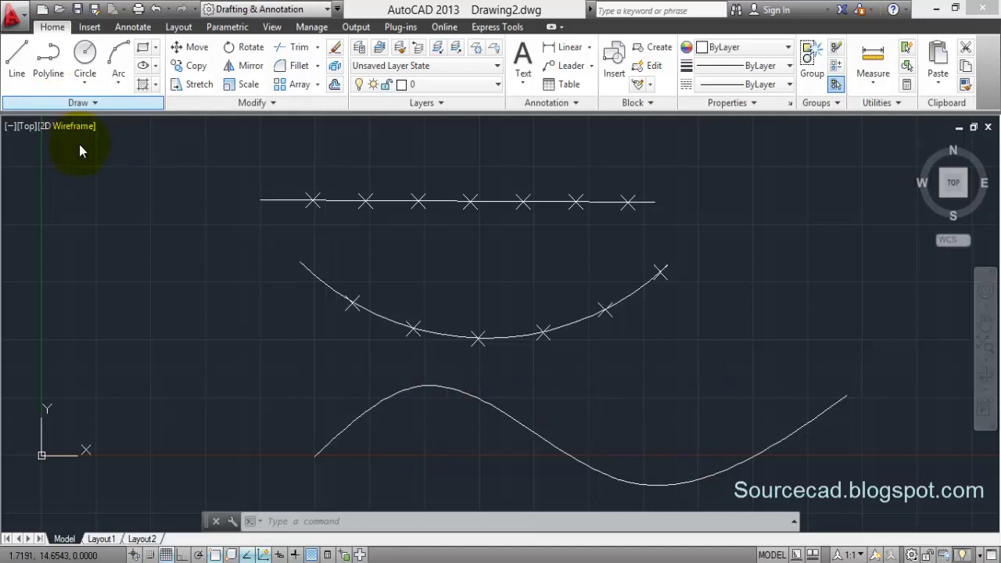
- Erase the selected X measure points from the top line and the arc
key("Delete")
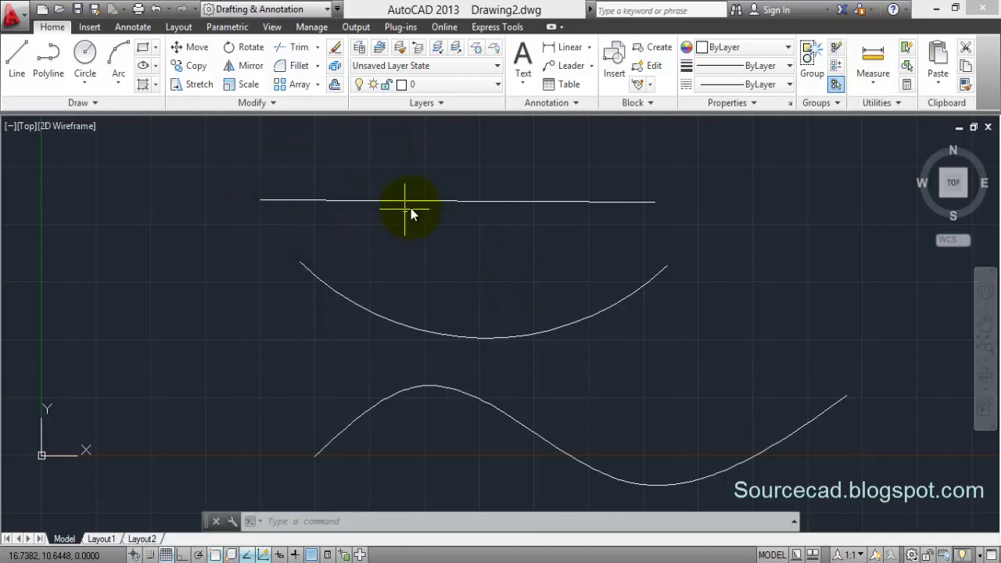
- Divide the spline into 6 segments using block 'a', aligned to the curve
left_click(114, 104)
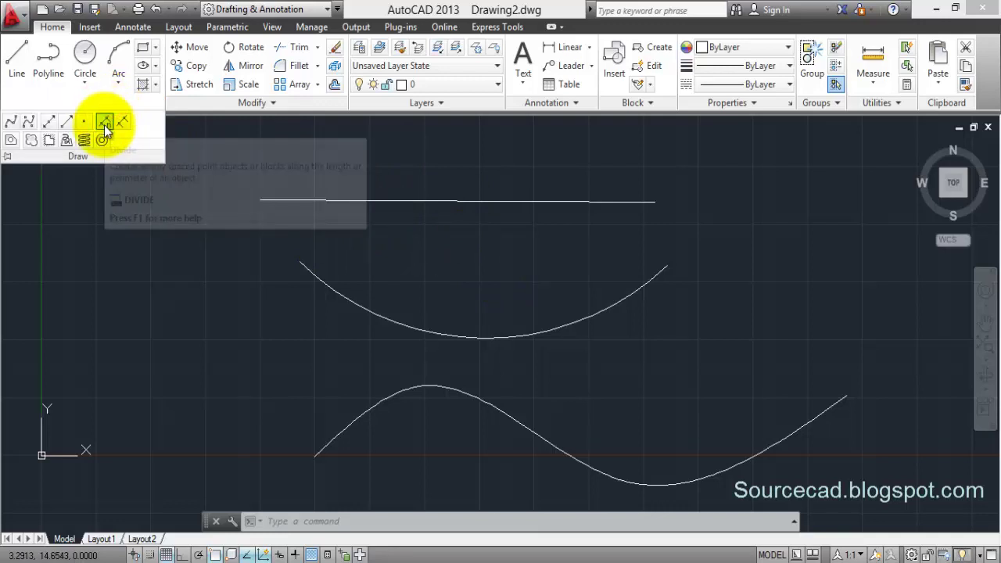
left_click(107, 127)
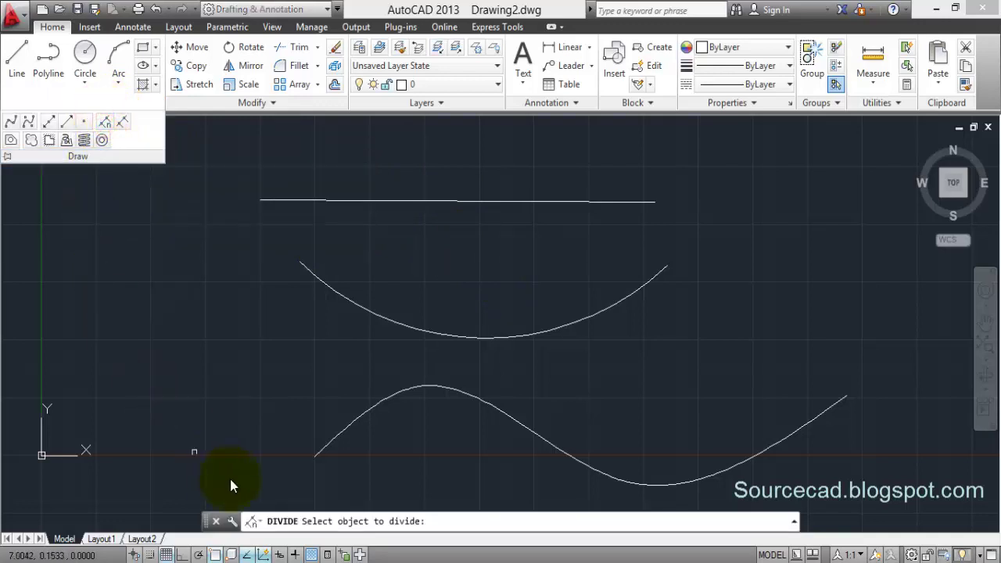
left_click(365, 417)
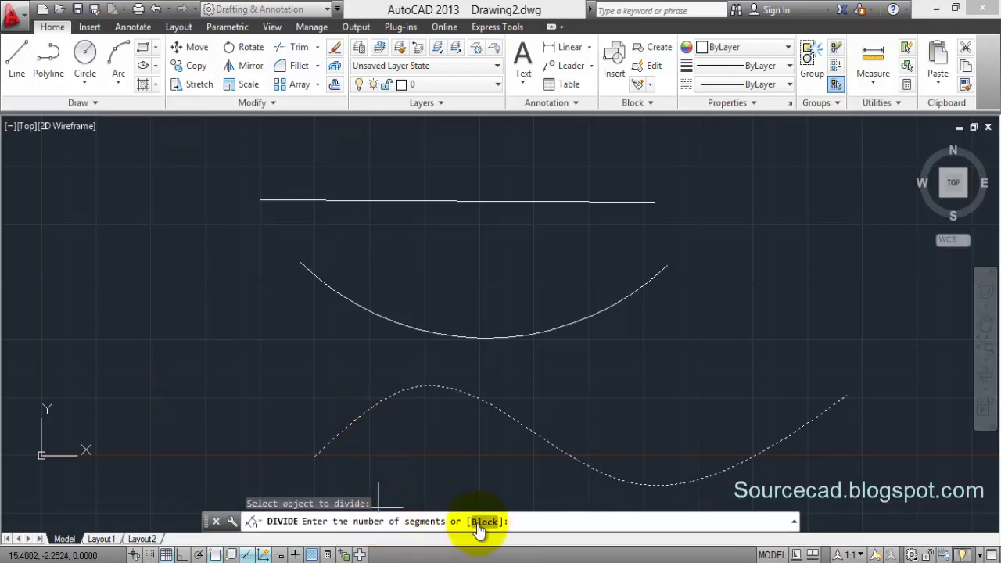
left_click(482, 530)
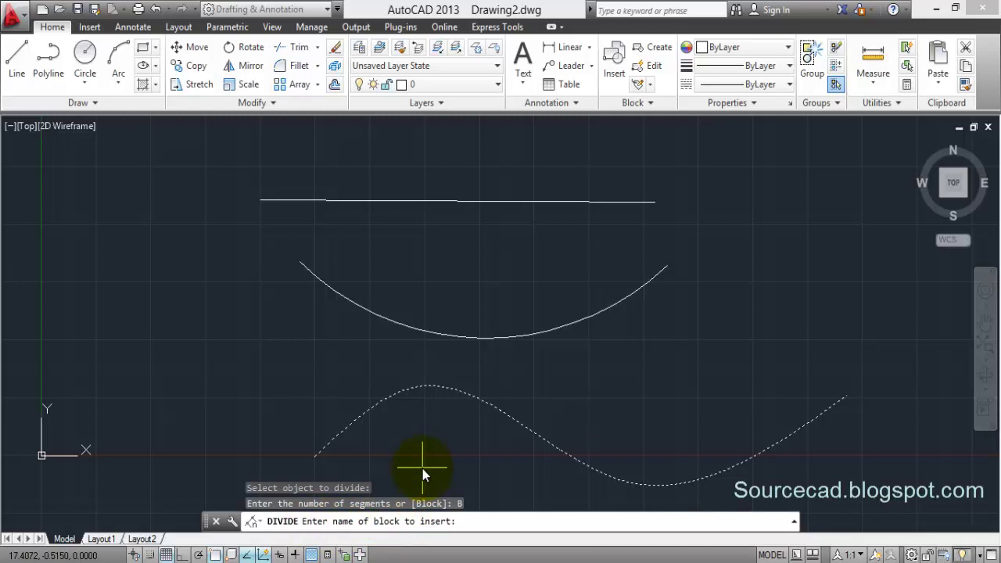
type("a")
key("Return")
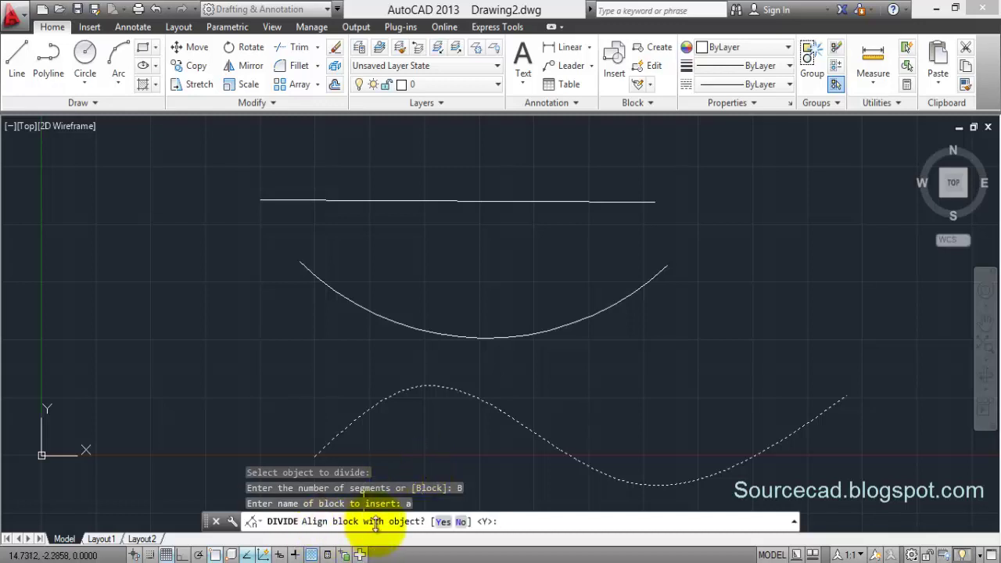
left_click(443, 524)
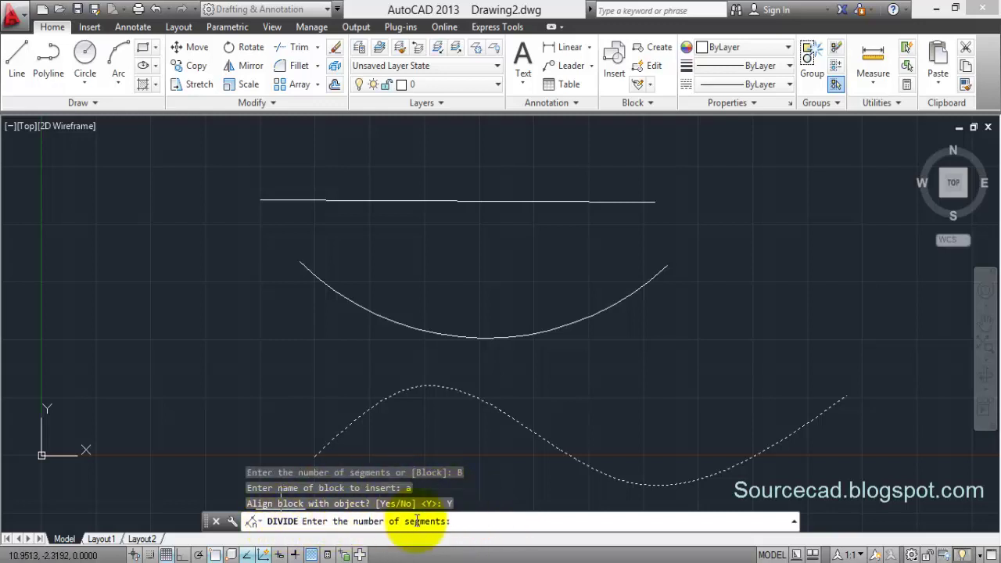
type("6")
key("Return")
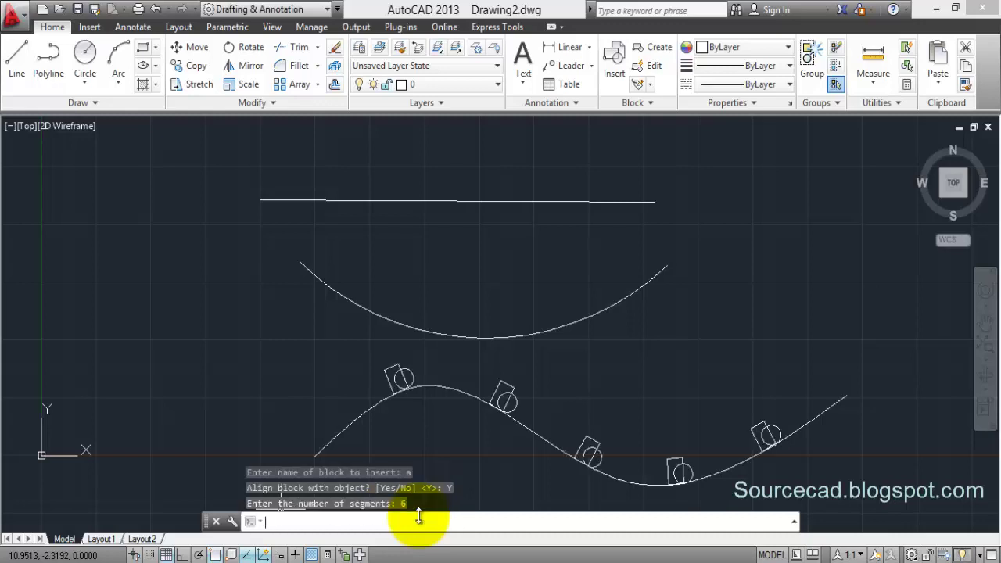
middle_click_drag(447, 458, 340, 436)
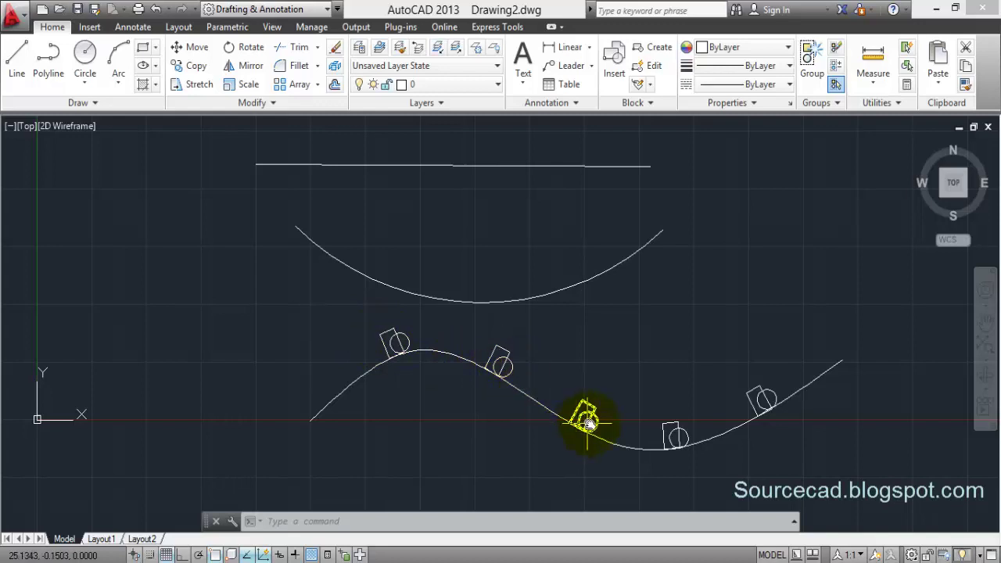
key("ctrl+z")
key("ctrl+z")
key("ctrl+z")
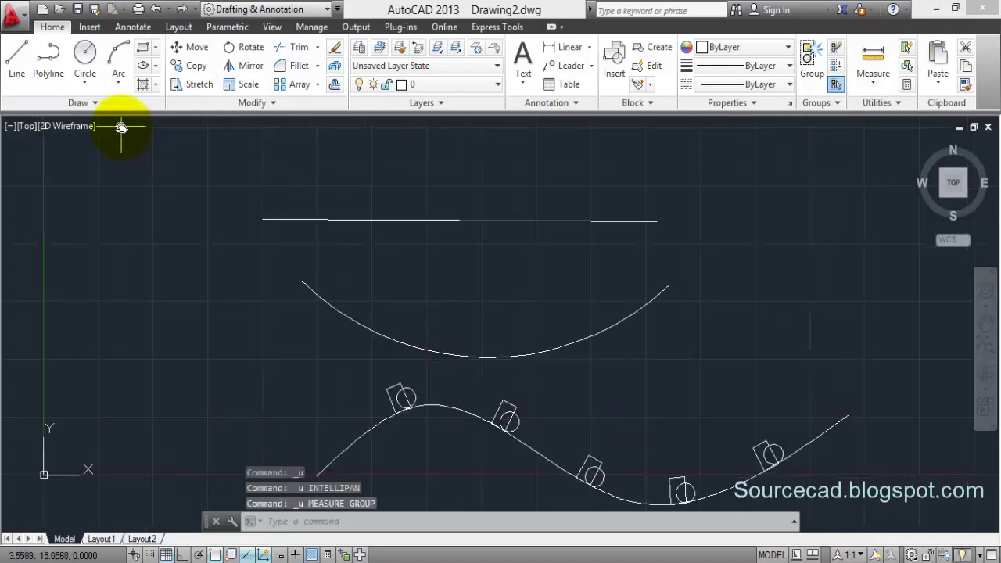
- Measure the arc with unaligned copies of block 'a' every 1.5 units
left_click(107, 104)
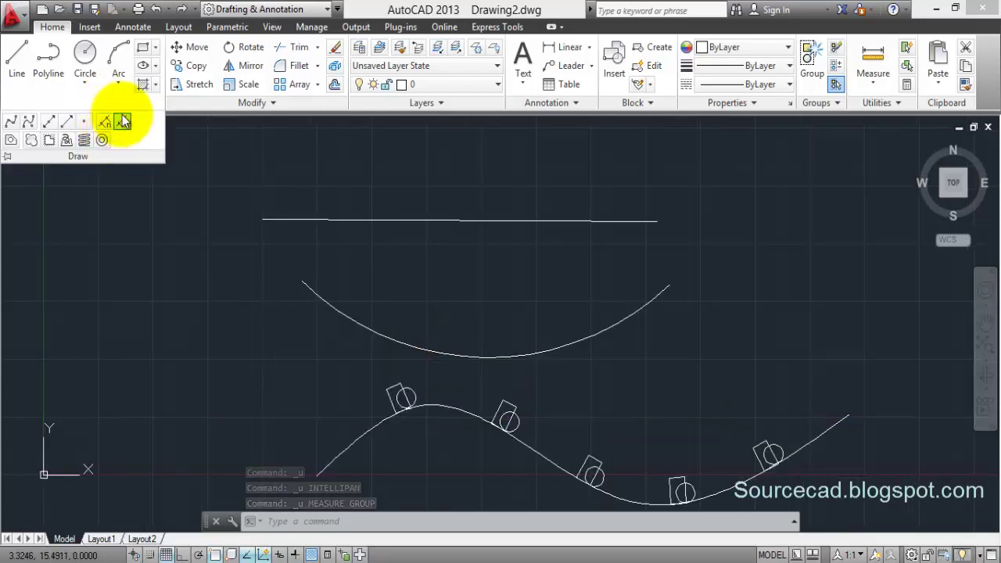
left_click(123, 122)
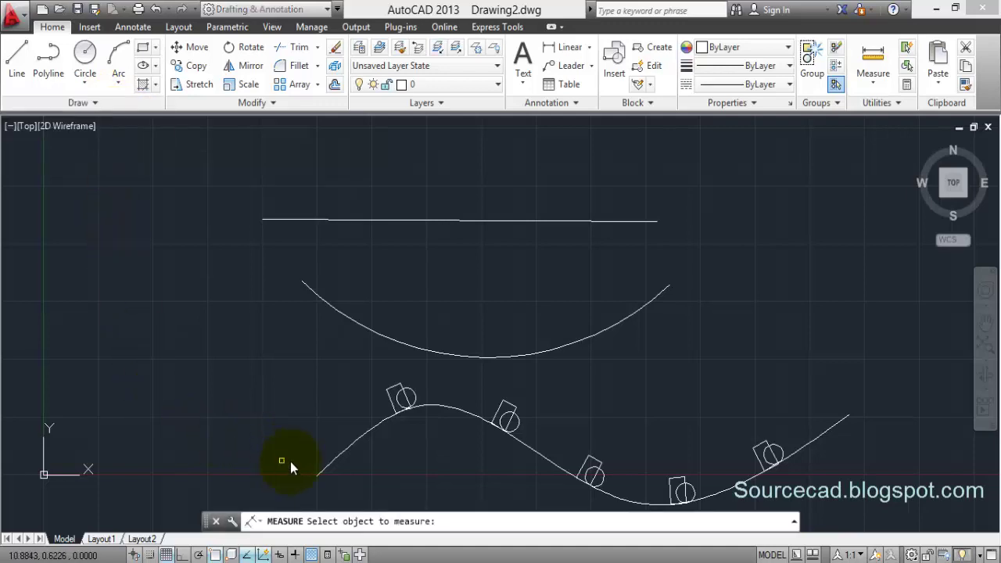
left_click(366, 331)
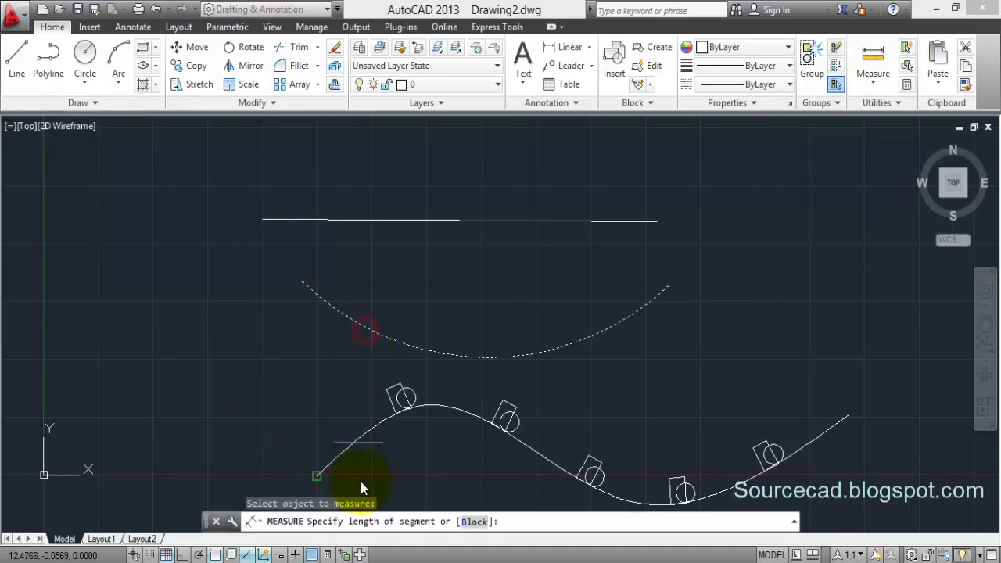
left_click(468, 521)
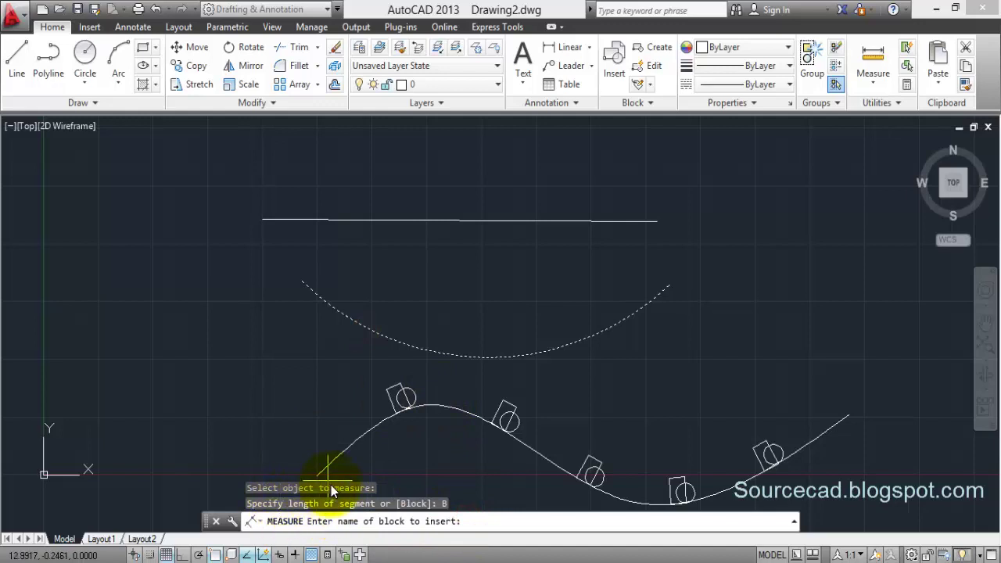
type("a")
key("Return")
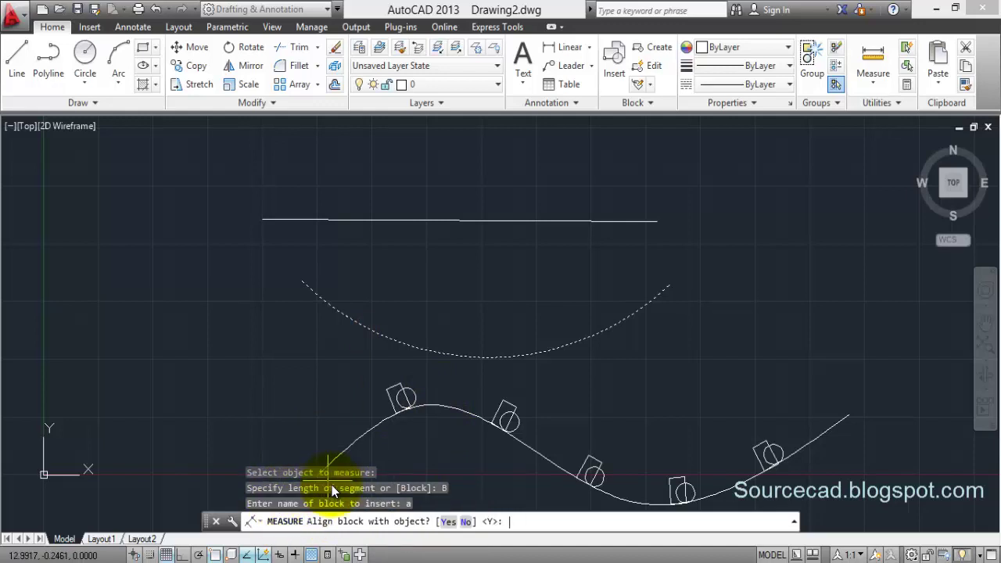
left_click(467, 523)
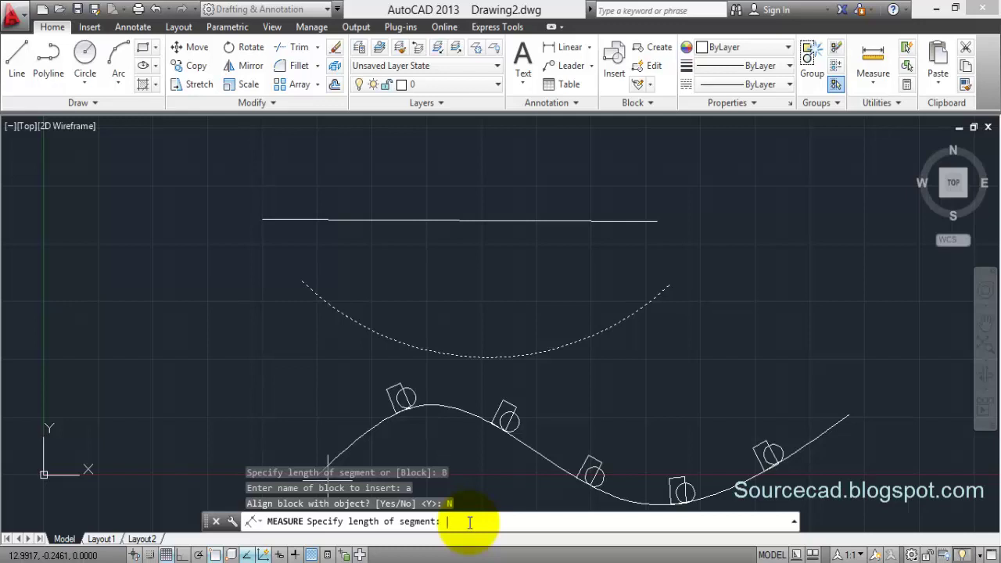
type("1.5")
key("Return")
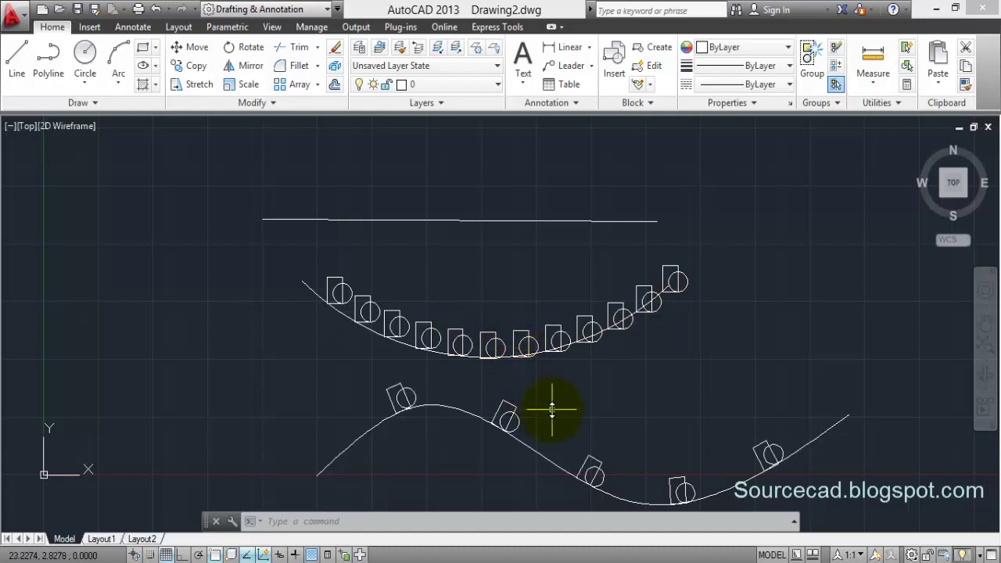
middle_click_drag(551, 407, 539, 381)
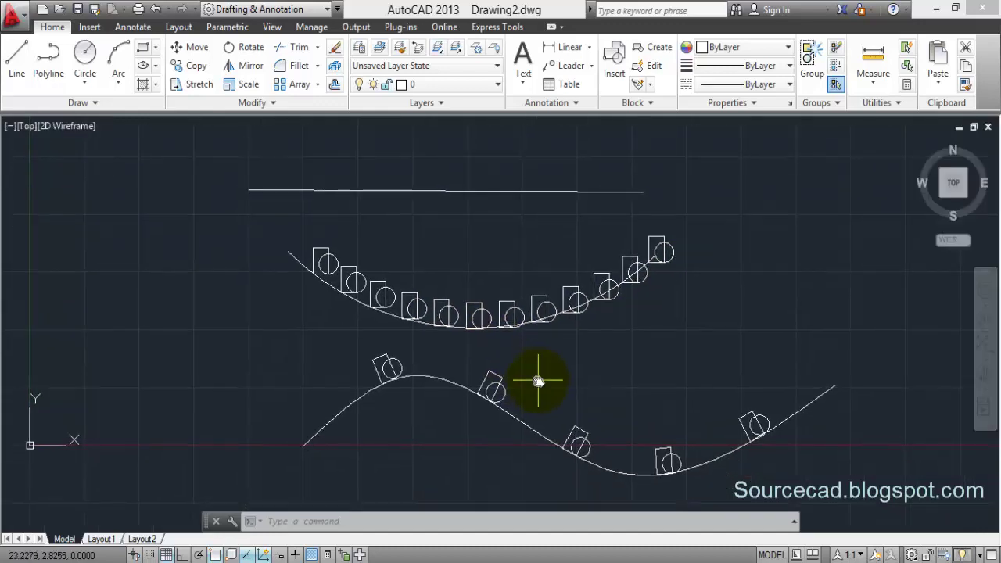